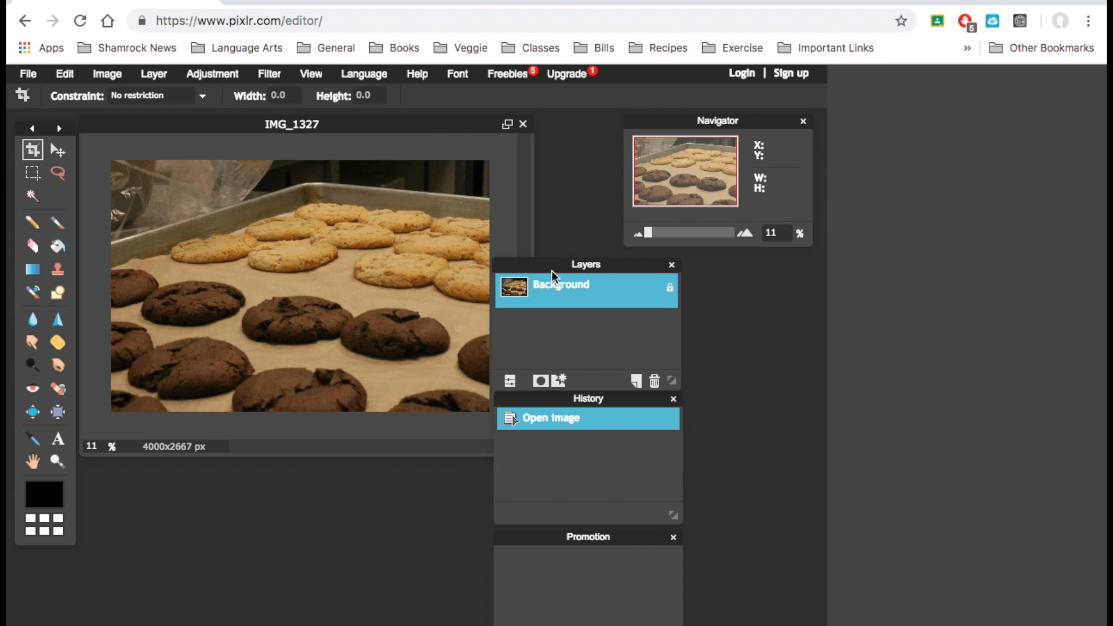
Move the History panel directly beneath the Layers panel and close the Promotion panel
{"action": "left_click_drag", "start_coordinate": [569, 399], "coordinate": [693, 400]}
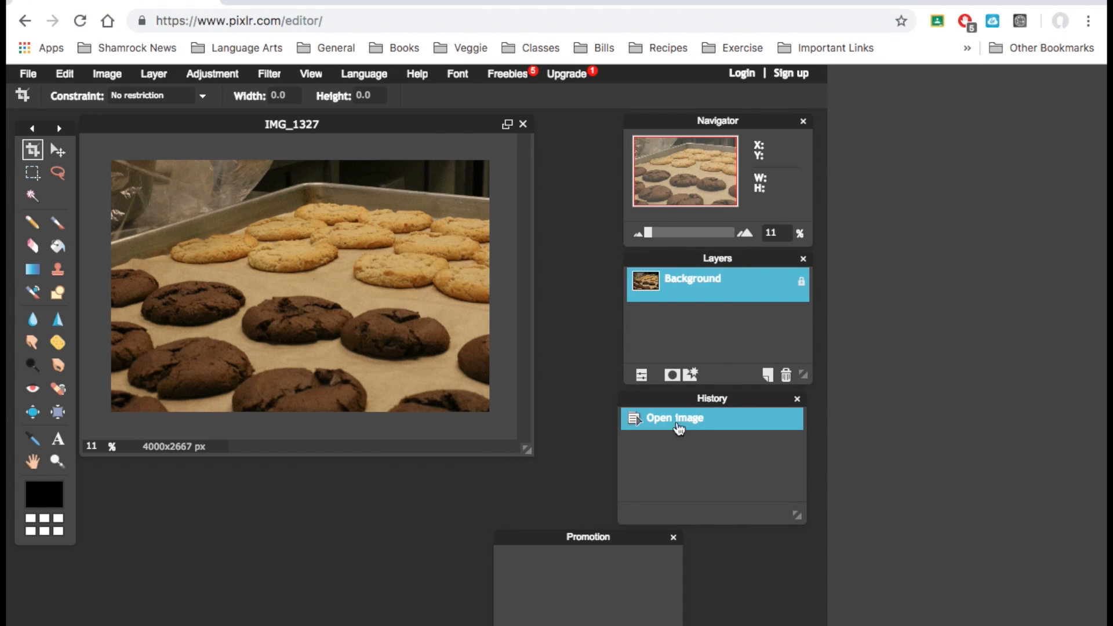
{"action": "left_click", "coordinate": [673, 538]}
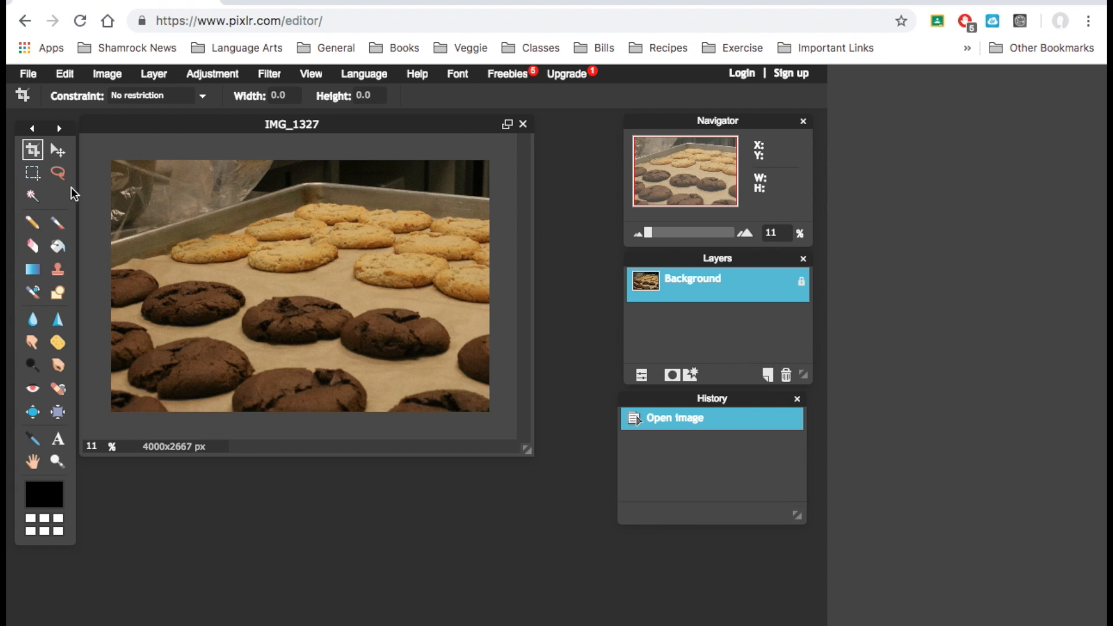
Try rotating the canvas 90° counterclockwise, and undo the rotation
{"action": "left_click", "coordinate": [116, 81]}
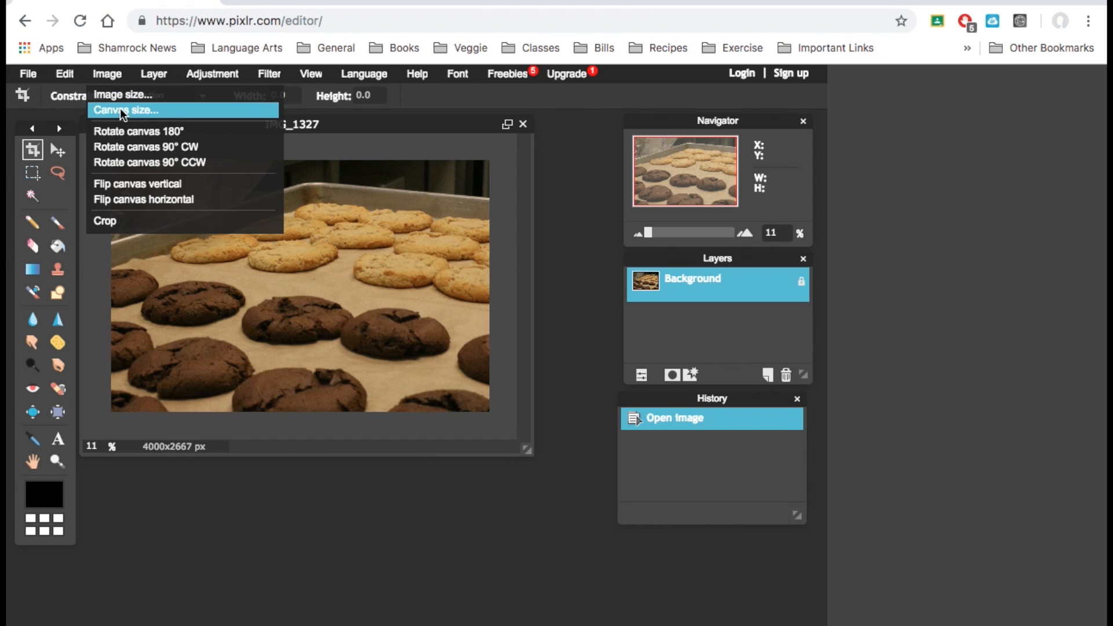
{"action": "left_click", "coordinate": [127, 165]}
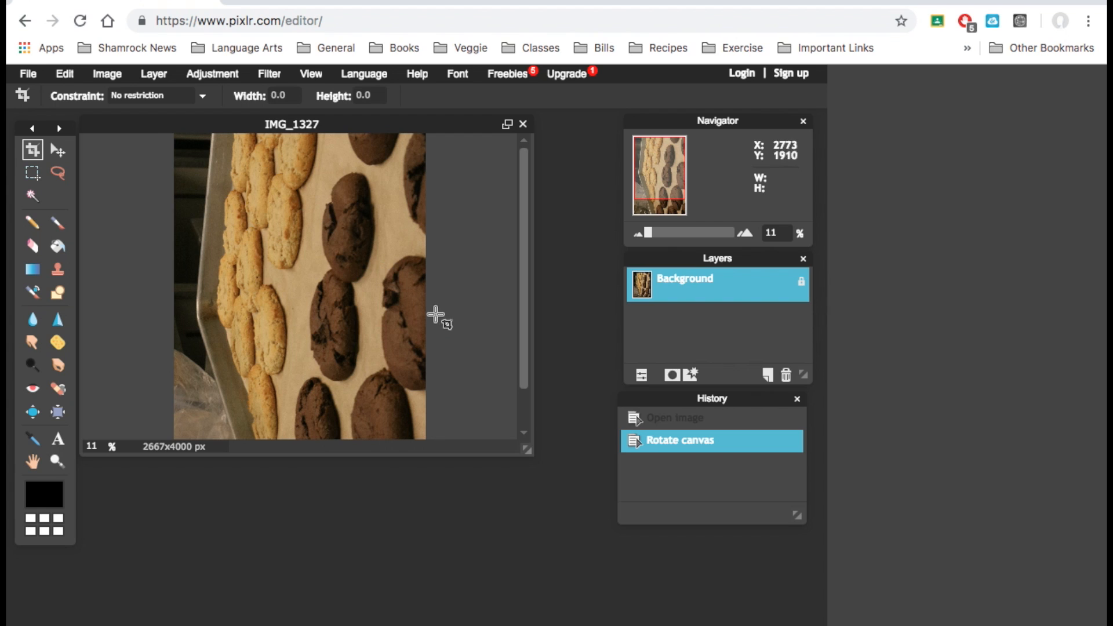
{"action": "key", "text": "ctrl+z"}
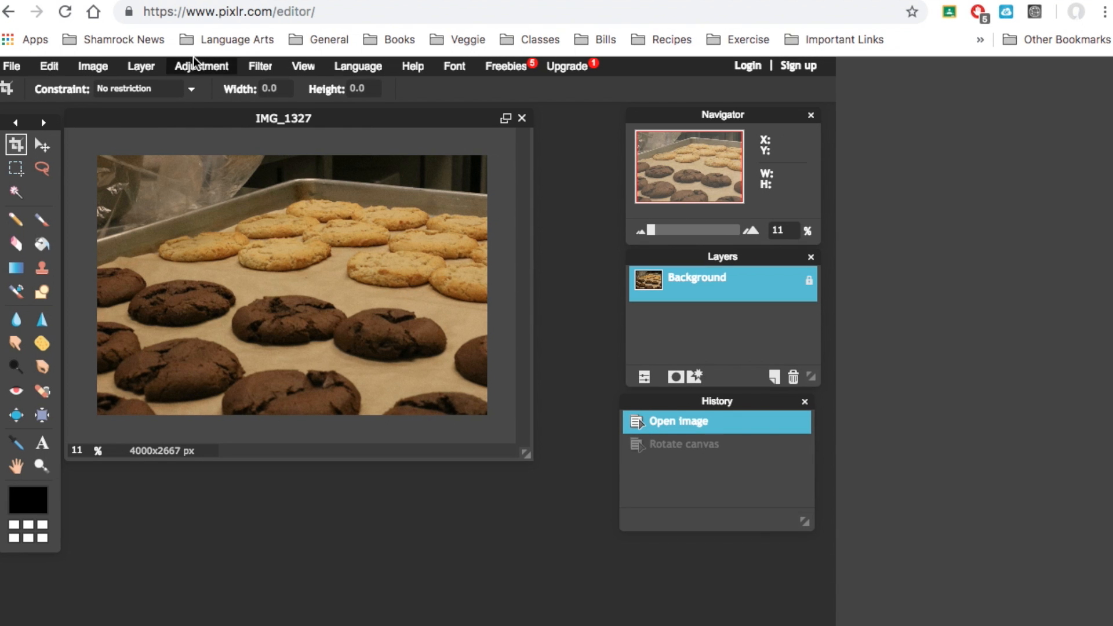
Slightly lower the brightness and contrast of the cookie photo with the Brightness & Contrast adjustment
{"action": "left_click", "coordinate": [194, 66]}
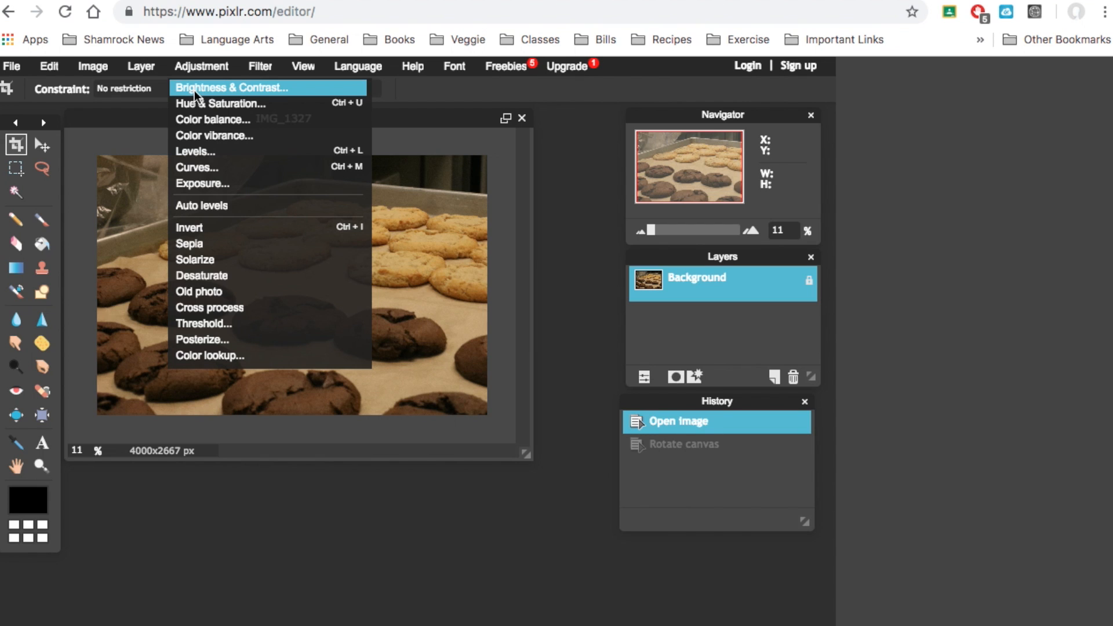
{"action": "left_click", "coordinate": [196, 91]}
{"action": "left_click_drag", "start_coordinate": [392, 290], "coordinate": [403, 348]}
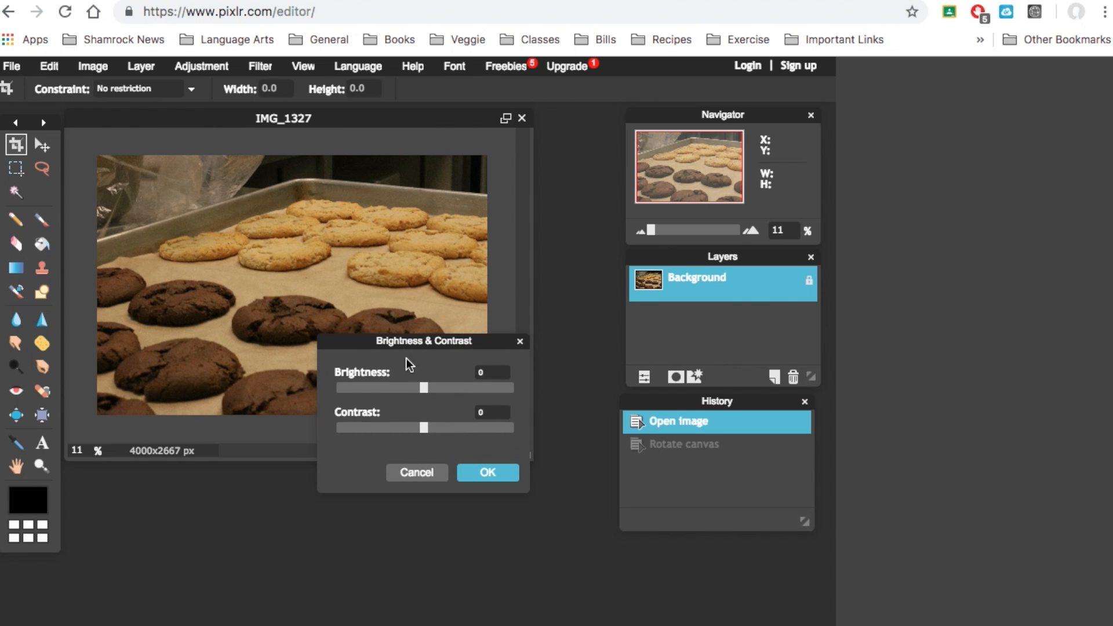
{"action": "mouse_move", "coordinate": [425, 388]}
{"action": "left_mouse_down"}
{"action": "mouse_move", "coordinate": [514, 384]}
{"action": "mouse_move", "coordinate": [320, 391]}
{"action": "mouse_move", "coordinate": [426, 399]}
{"action": "mouse_move", "coordinate": [407, 399]}
{"action": "mouse_move", "coordinate": [439, 428]}
{"action": "mouse_move", "coordinate": [501, 428]}
{"action": "mouse_move", "coordinate": [332, 423]}
{"action": "mouse_move", "coordinate": [518, 442]}
{"action": "mouse_move", "coordinate": [382, 440]}
{"action": "mouse_move", "coordinate": [422, 391]}
{"action": "left_mouse_up"}
{"action": "left_click_drag", "start_coordinate": [383, 428], "coordinate": [408, 428]}
{"action": "left_click_drag", "start_coordinate": [423, 387], "coordinate": [426, 388]}
{"action": "left_click_drag", "start_coordinate": [408, 427], "coordinate": [430, 430]}
{"action": "left_click_drag", "start_coordinate": [425, 388], "coordinate": [417, 388]}
{"action": "left_click_drag", "start_coordinate": [430, 429], "coordinate": [408, 430]}
{"action": "left_click", "coordinate": [469, 468]}
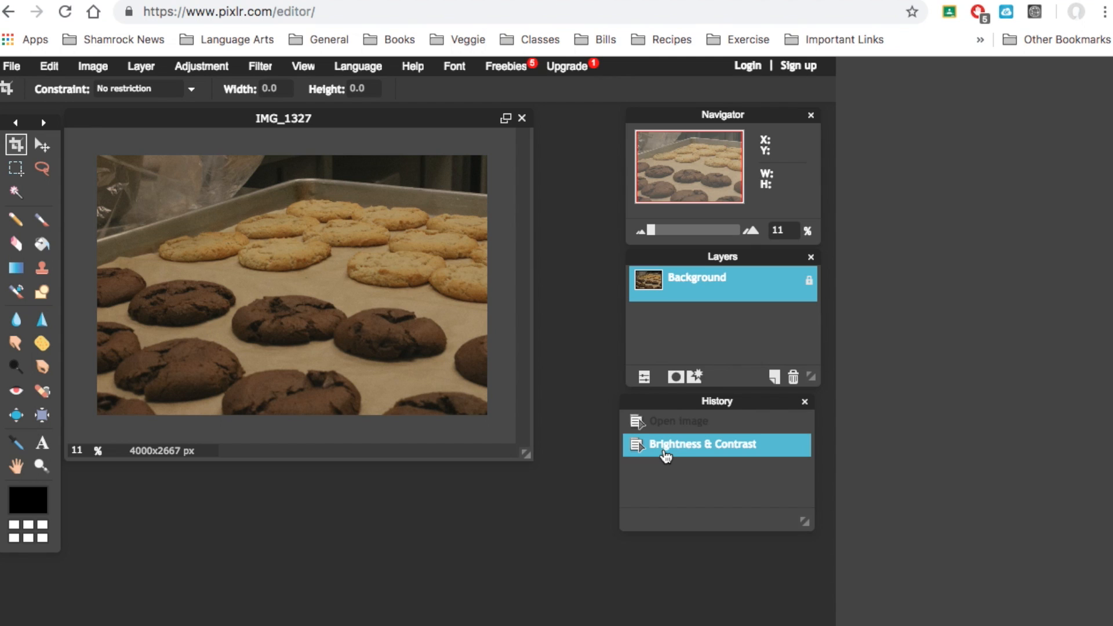
Clear the image content and revert to the Brightness & Contrast state in the history
{"action": "key", "text": "Delete"}
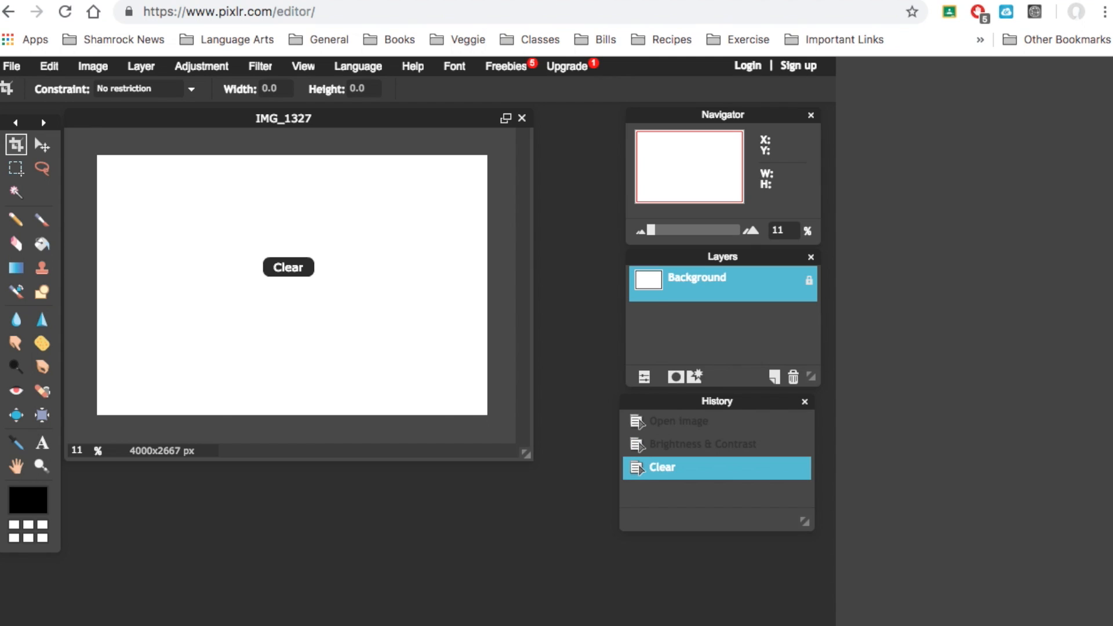
{"action": "left_click", "coordinate": [675, 451]}
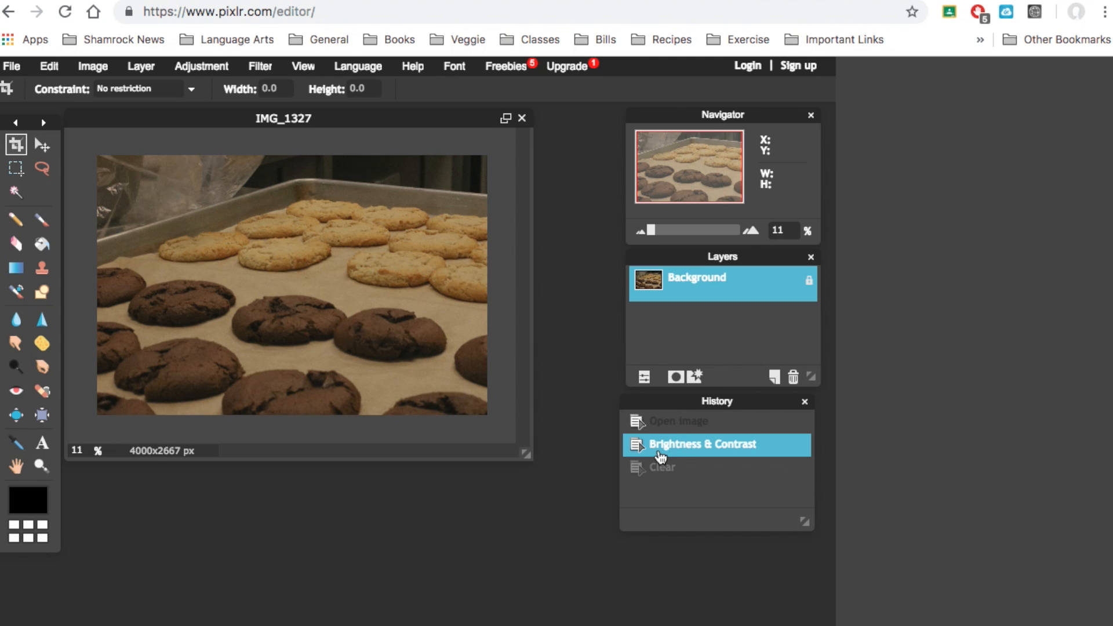
Apply a Hue & Saturation adjustment with hue -23, saturation 15 and lightness 11
{"action": "left_click", "coordinate": [192, 65]}
{"action": "left_click", "coordinate": [202, 100]}
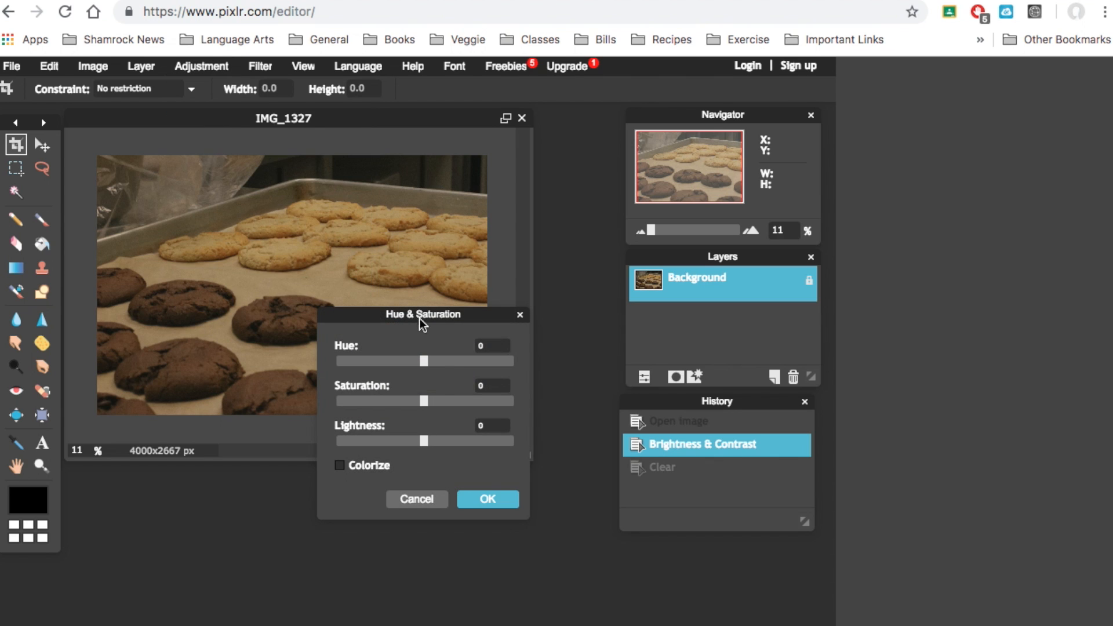
{"action": "mouse_move", "coordinate": [420, 357]}
{"action": "left_mouse_down"}
{"action": "mouse_move", "coordinate": [430, 359]}
{"action": "mouse_move", "coordinate": [400, 360]}
{"action": "mouse_move", "coordinate": [480, 366]}
{"action": "mouse_move", "coordinate": [336, 362]}
{"action": "mouse_move", "coordinate": [412, 363]}
{"action": "left_mouse_up"}
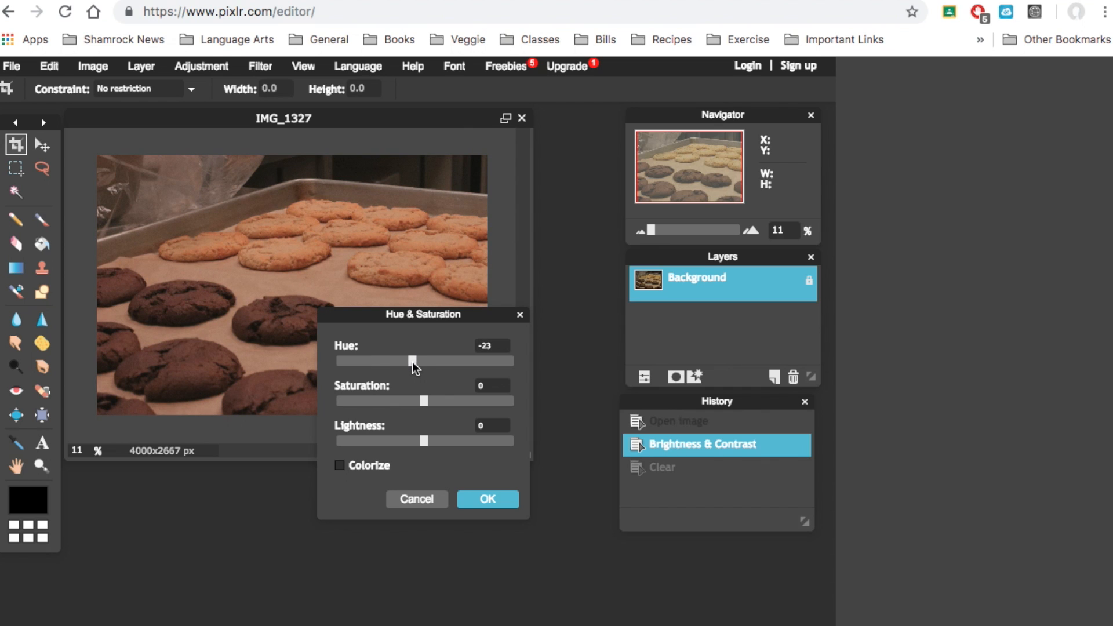
{"action": "mouse_move", "coordinate": [423, 404]}
{"action": "left_mouse_down"}
{"action": "mouse_move", "coordinate": [447, 405]}
{"action": "mouse_move", "coordinate": [409, 407]}
{"action": "mouse_move", "coordinate": [438, 405]}
{"action": "left_mouse_up"}
{"action": "left_click_drag", "start_coordinate": [422, 441], "coordinate": [434, 442]}
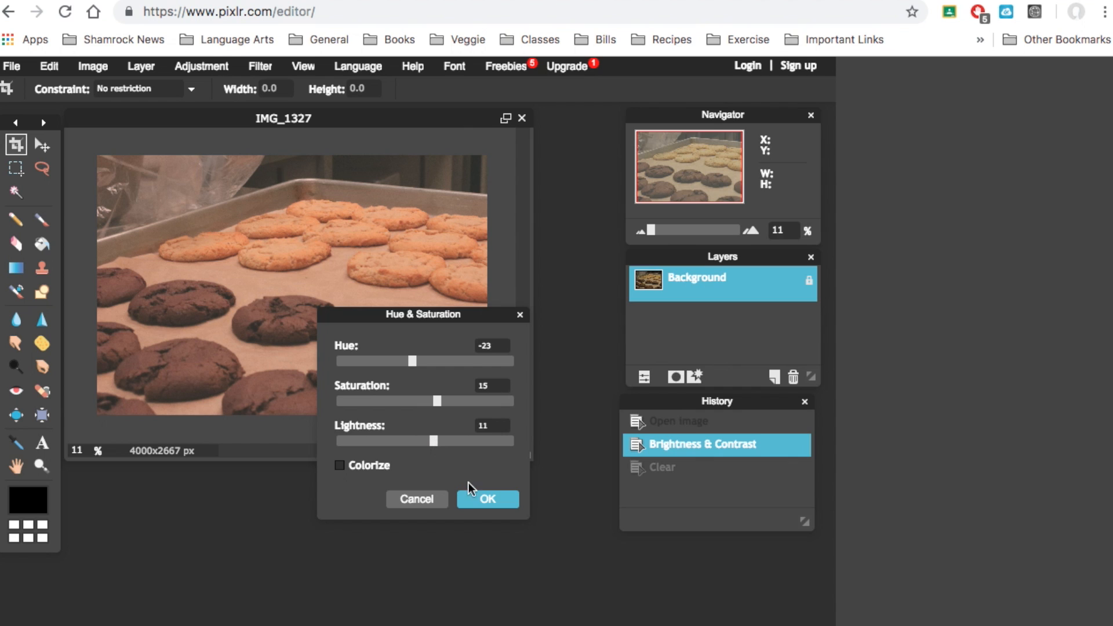
{"action": "left_click", "coordinate": [476, 499]}
Apply a Color balance adjustment with the red offset at -26 and the blue offset raised
{"action": "left_click", "coordinate": [196, 64]}
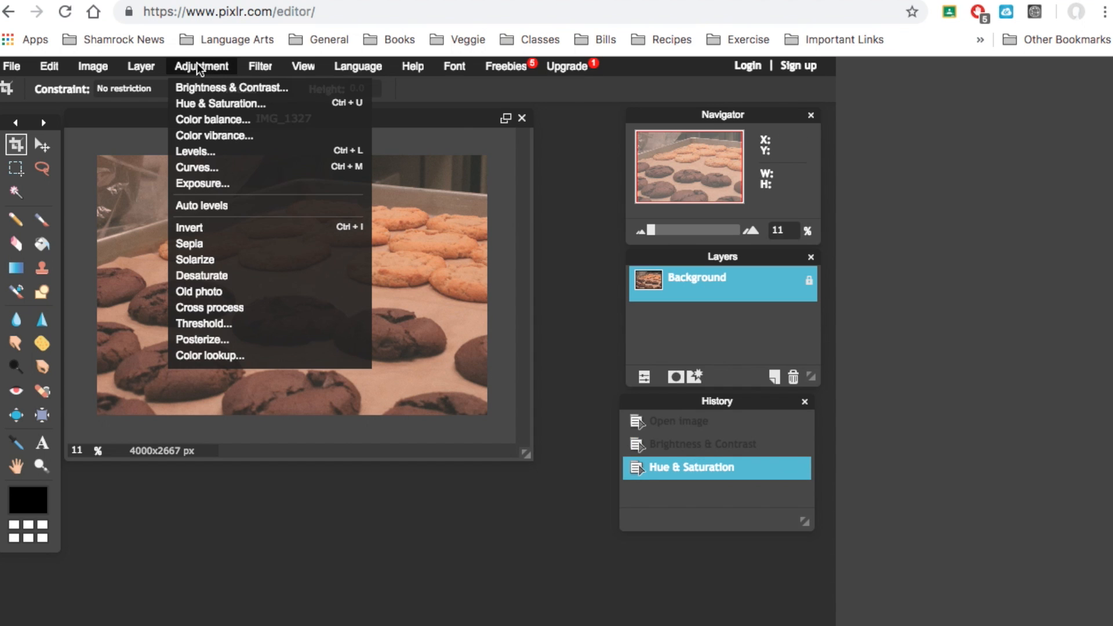
{"action": "left_click", "coordinate": [203, 120]}
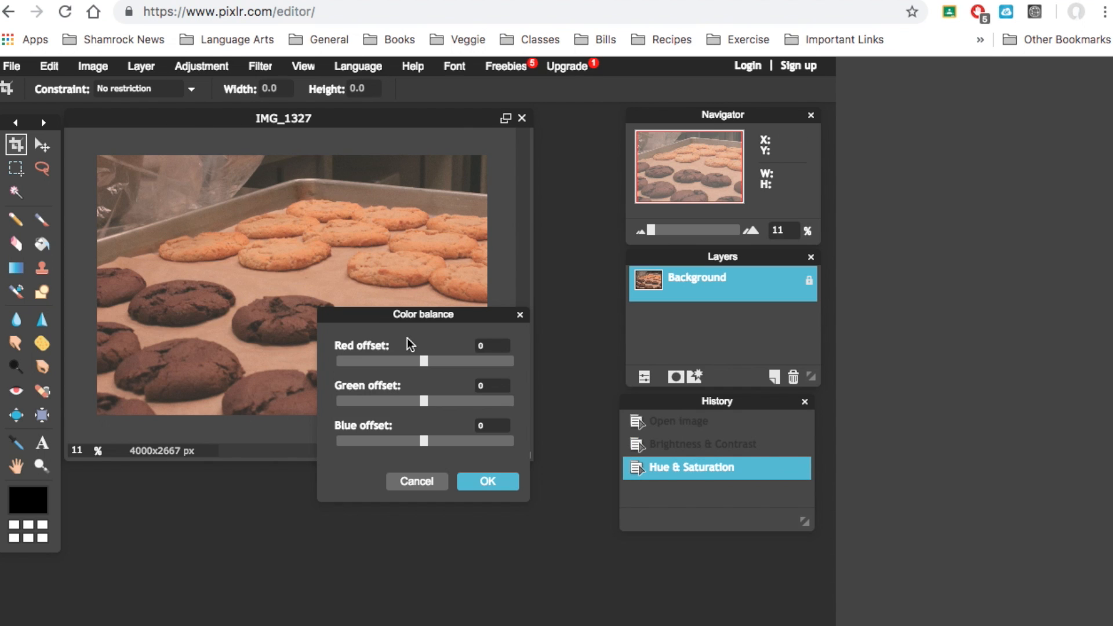
{"action": "left_click_drag", "start_coordinate": [422, 362], "coordinate": [400, 362]}
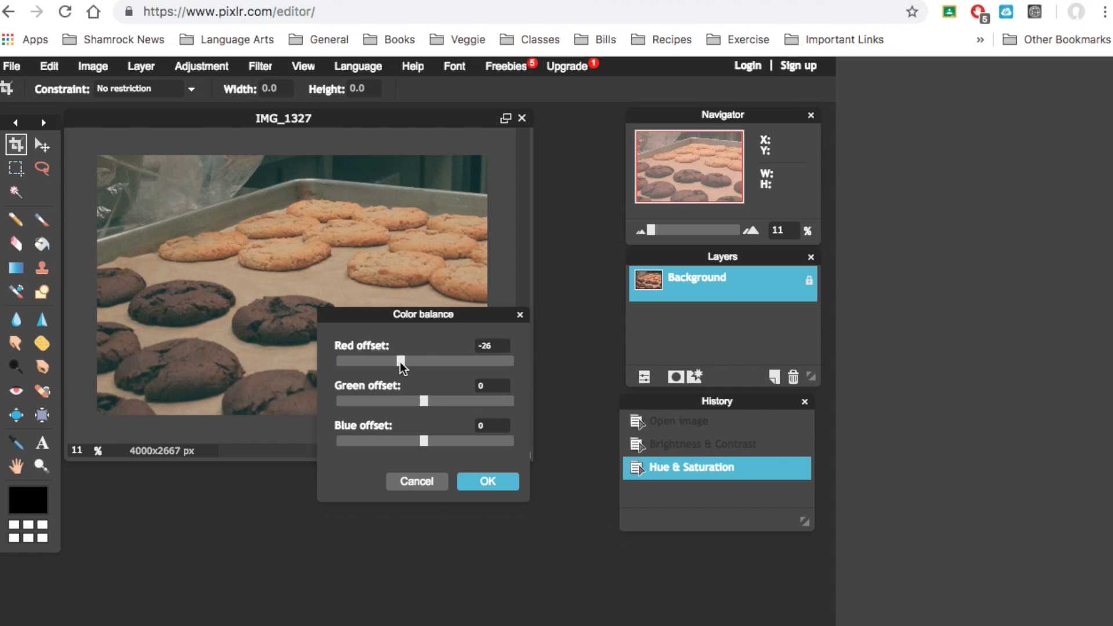
{"action": "mouse_move", "coordinate": [425, 401]}
{"action": "left_mouse_down"}
{"action": "mouse_move", "coordinate": [512, 402]}
{"action": "mouse_move", "coordinate": [426, 401]}
{"action": "left_mouse_up"}
{"action": "mouse_move", "coordinate": [420, 445]}
{"action": "left_mouse_down"}
{"action": "mouse_move", "coordinate": [408, 445]}
{"action": "mouse_move", "coordinate": [441, 443]}
{"action": "left_mouse_up"}
{"action": "left_click", "coordinate": [468, 486]}
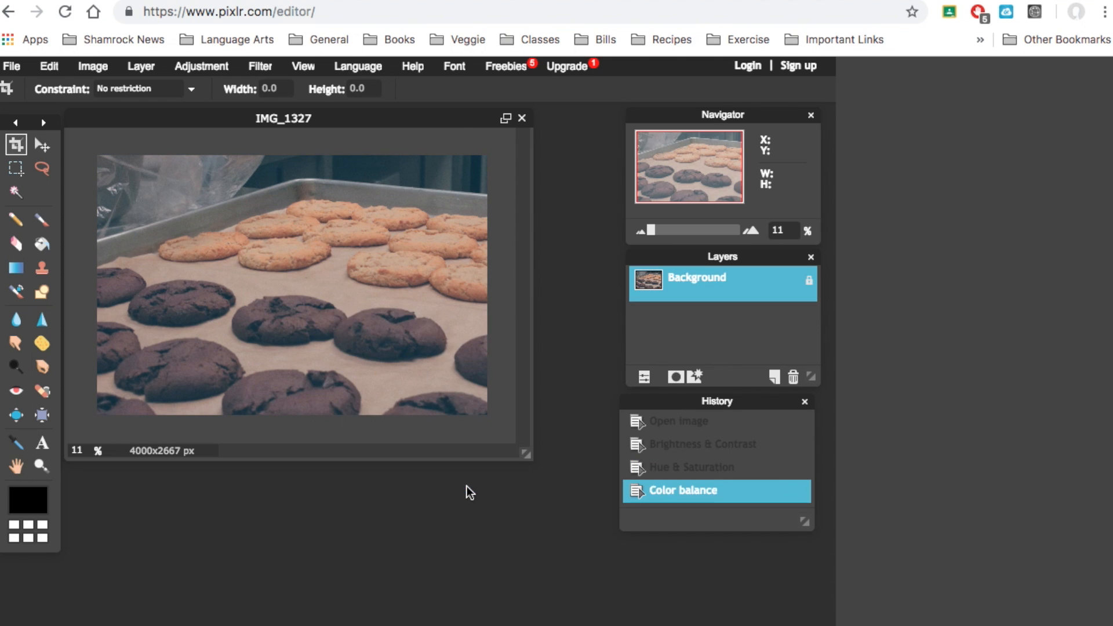
Try an Exposure adjustment on the photo
{"action": "left_click", "coordinate": [189, 67]}
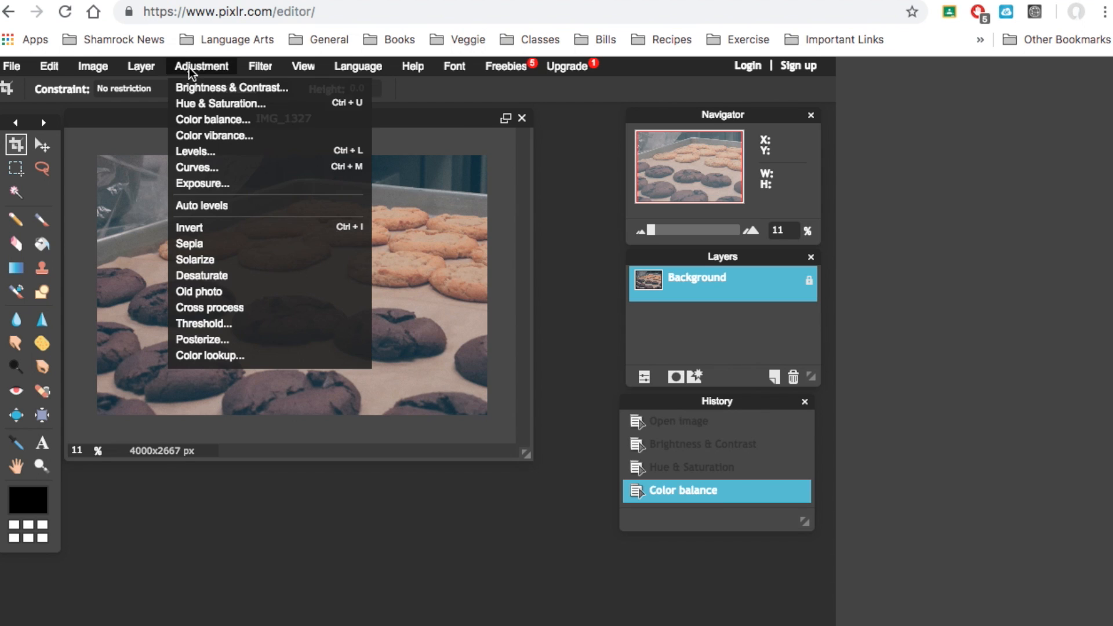
{"action": "left_click", "coordinate": [196, 184]}
{"action": "mouse_move", "coordinate": [403, 357]}
{"action": "left_mouse_down"}
{"action": "mouse_move", "coordinate": [360, 359]}
{"action": "mouse_move", "coordinate": [388, 360]}
{"action": "left_mouse_up"}
{"action": "left_click", "coordinate": [491, 407]}
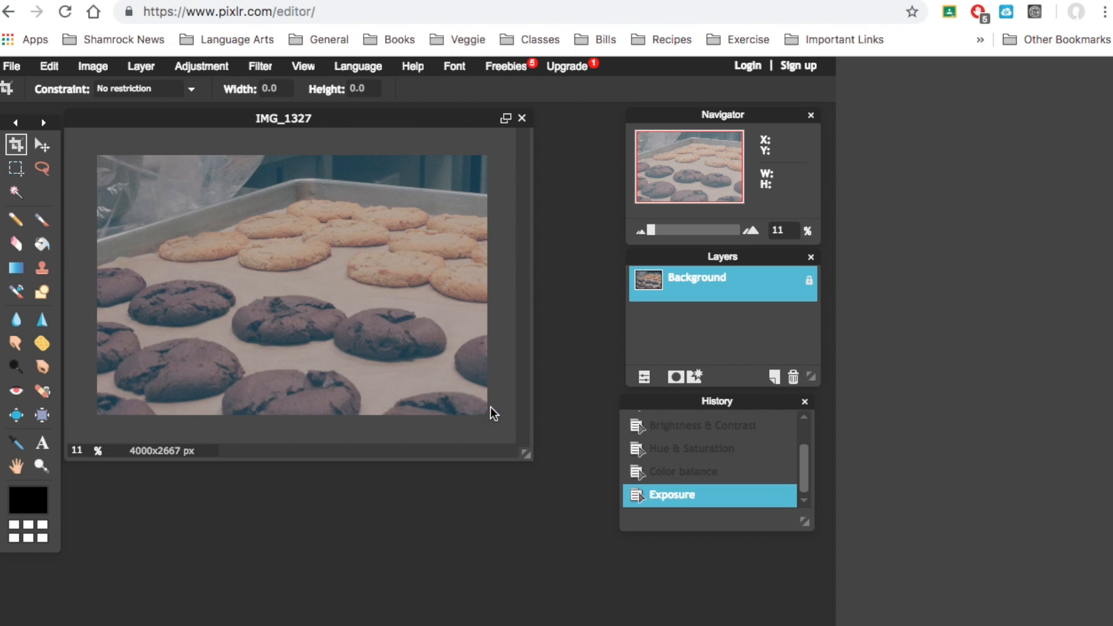
Try the Old photo adjustment on the image and undo it
{"action": "left_click", "coordinate": [215, 70]}
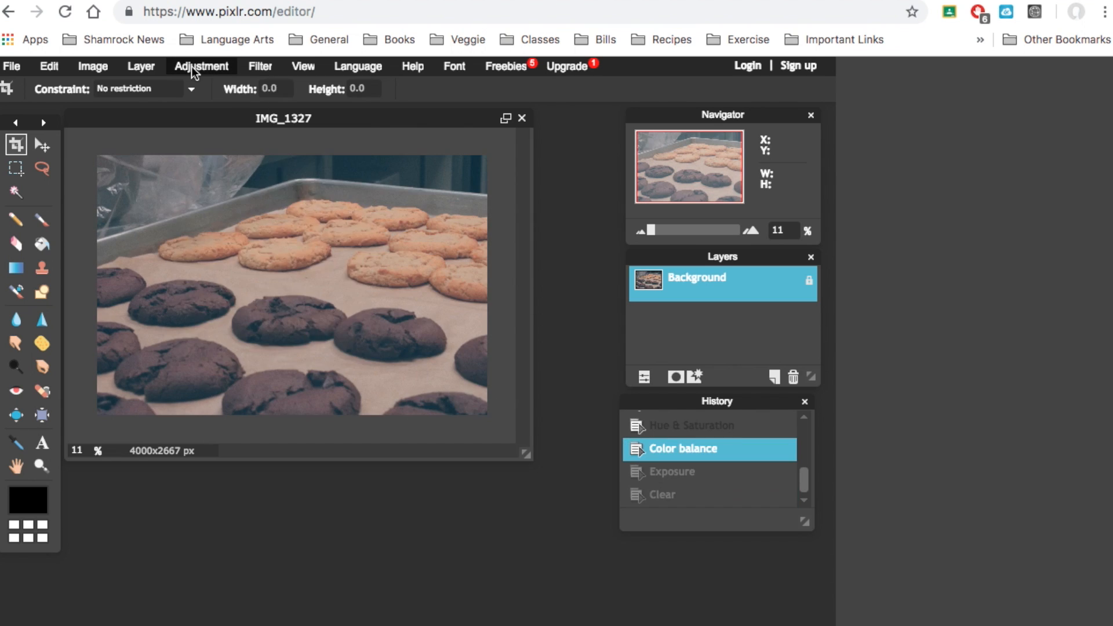
{"action": "left_click", "coordinate": [192, 67]}
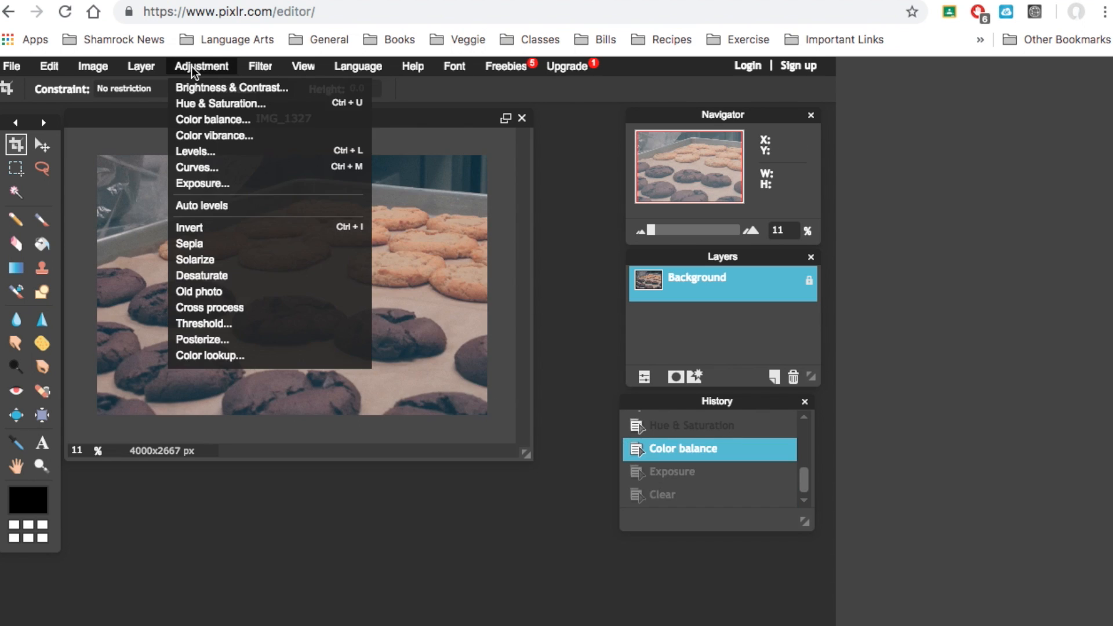
{"action": "left_click", "coordinate": [204, 292]}
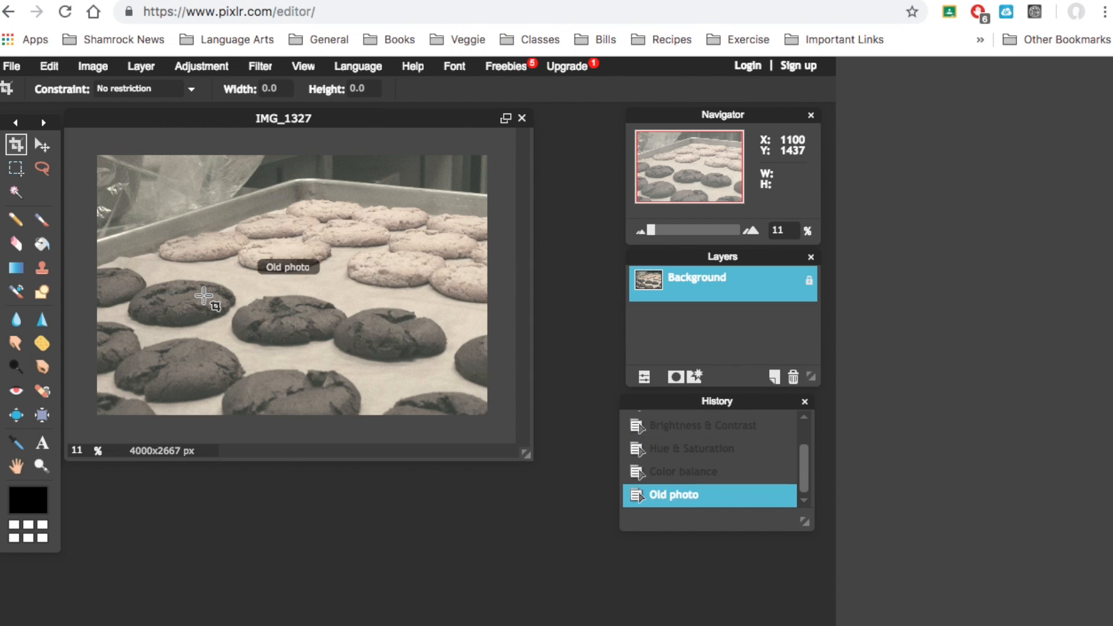
{"action": "key", "text": "ctrl+z"}
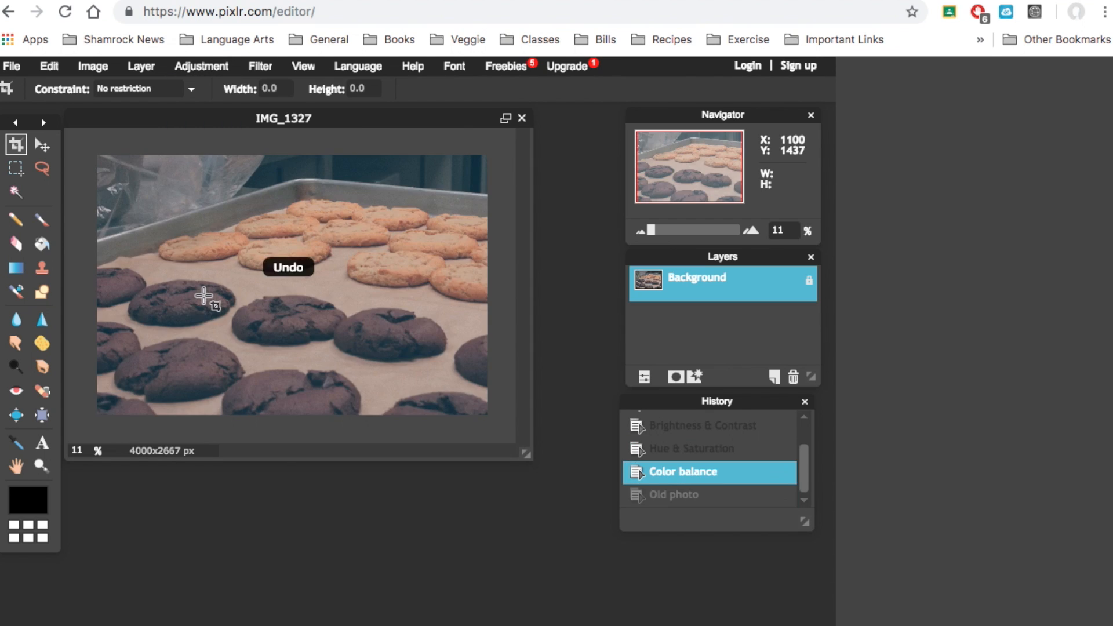
Preview the Threshold adjustment at level 84 and cancel it
{"action": "left_click", "coordinate": [197, 65]}
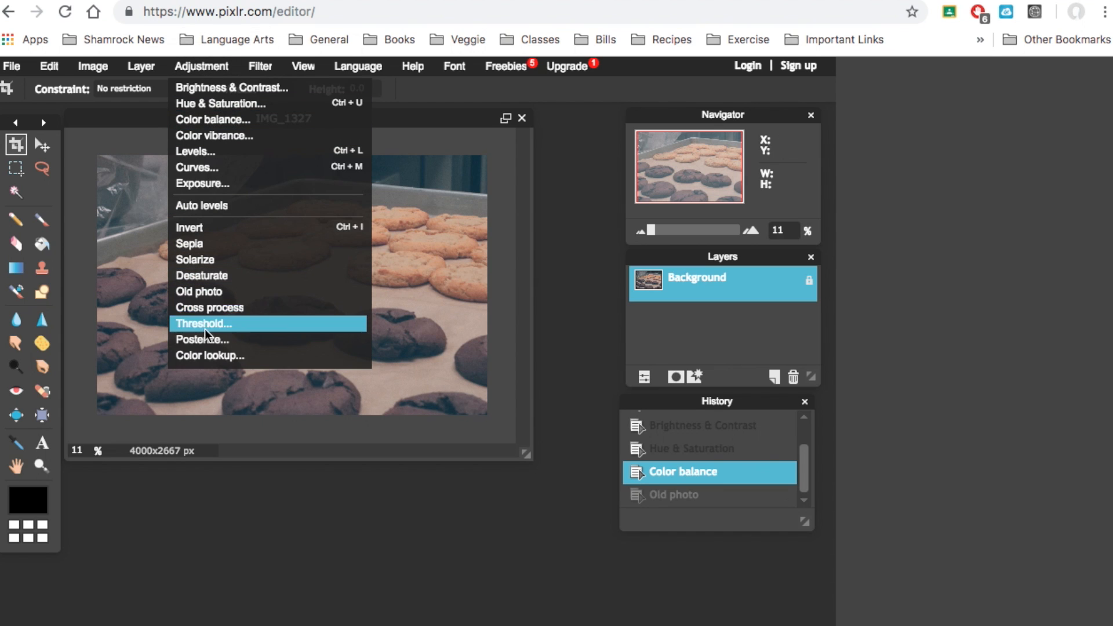
{"action": "left_click", "coordinate": [205, 325]}
{"action": "left_click_drag", "start_coordinate": [363, 361], "coordinate": [393, 354]}
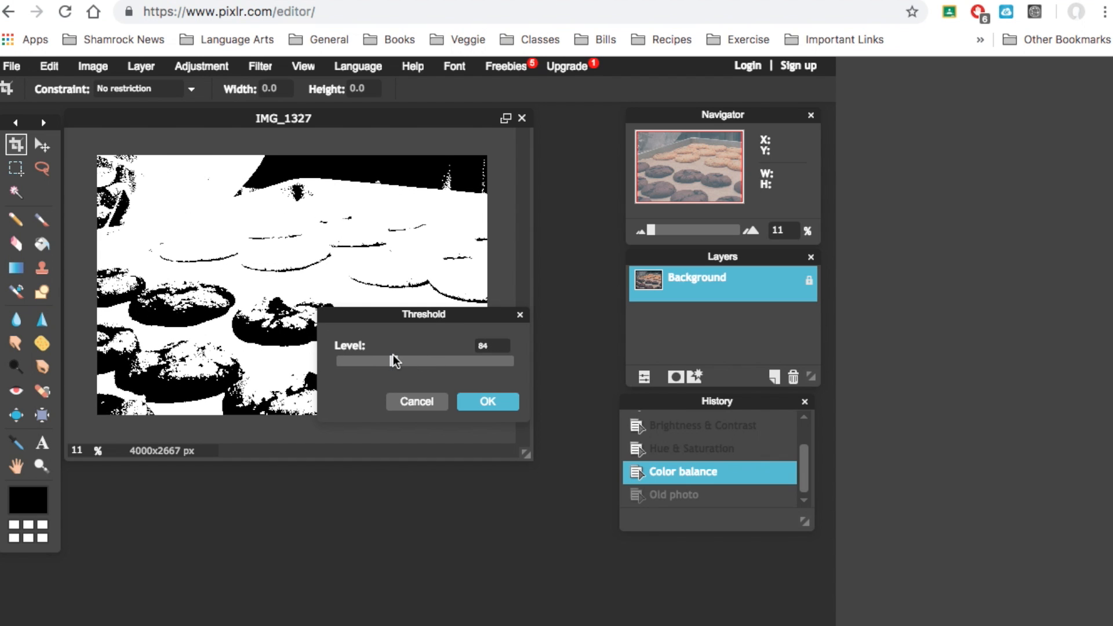
{"action": "left_click", "coordinate": [406, 404]}
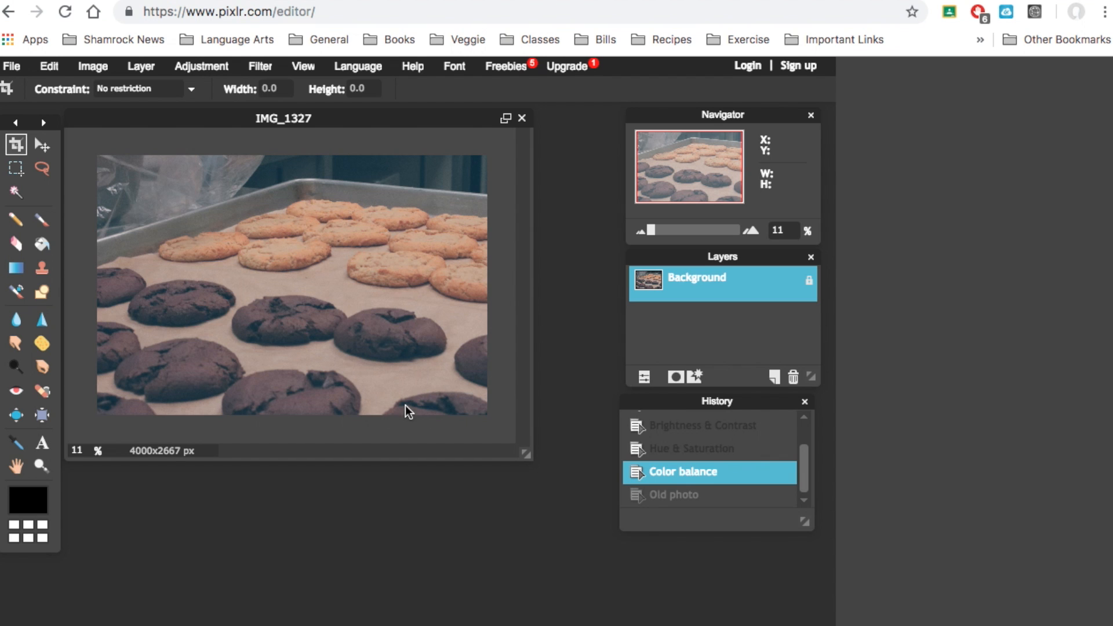
Apply a black Vignette filter with size 53 to the photo
{"action": "left_click", "coordinate": [261, 70]}
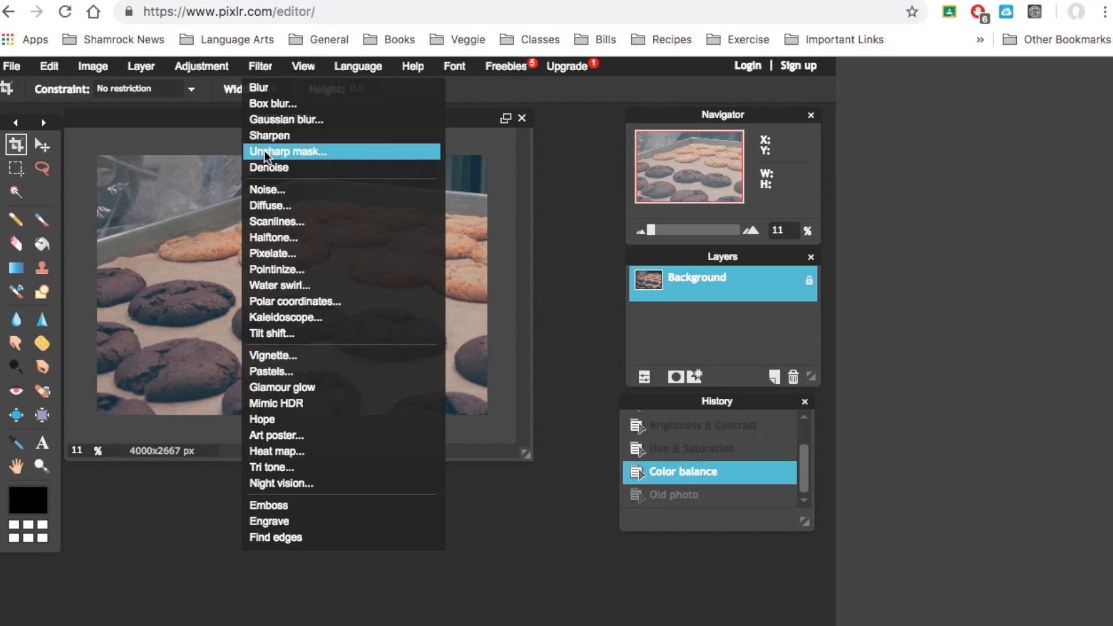
{"action": "left_click", "coordinate": [277, 354]}
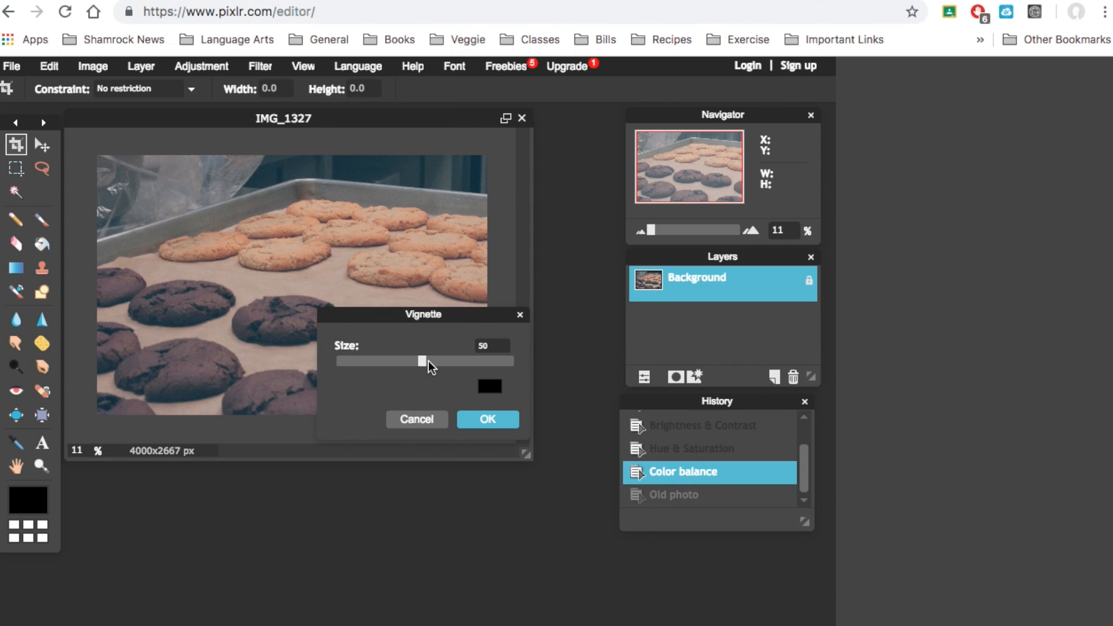
{"action": "left_click_drag", "start_coordinate": [426, 365], "coordinate": [429, 361]}
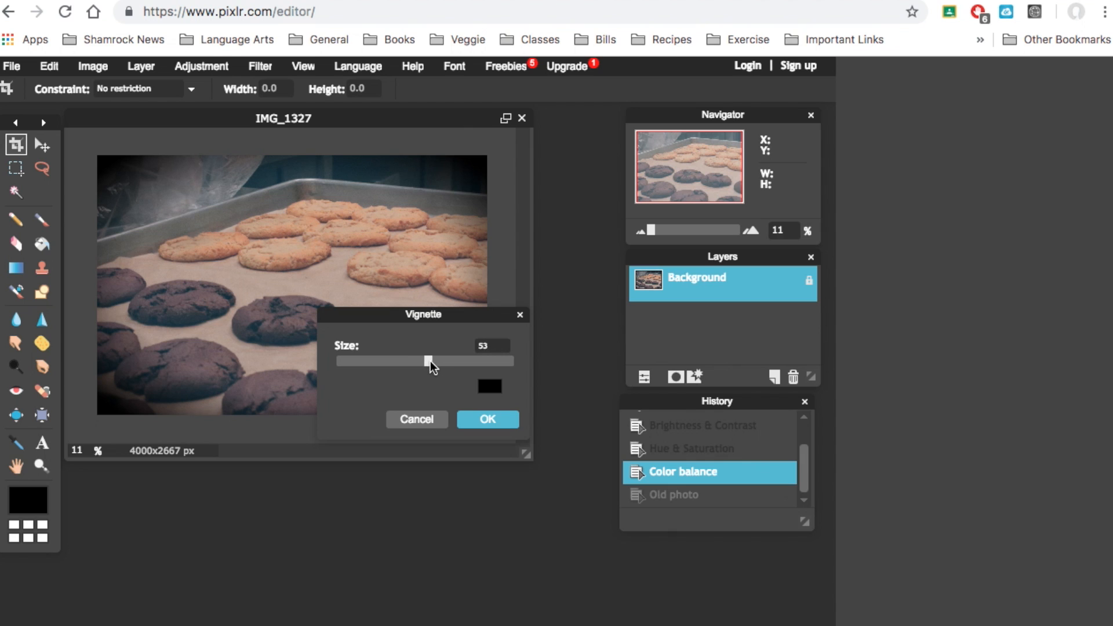
{"action": "left_click", "coordinate": [486, 419]}
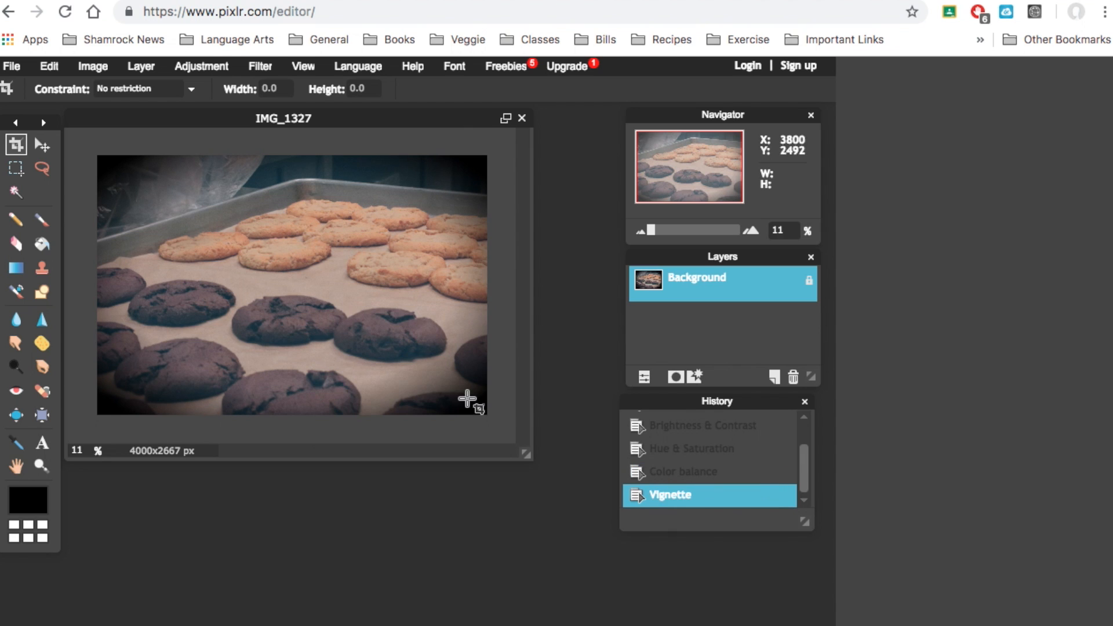
Preview the Kaleidoscope filter with its default settings of 50 and cancel it
{"action": "left_click", "coordinate": [250, 67]}
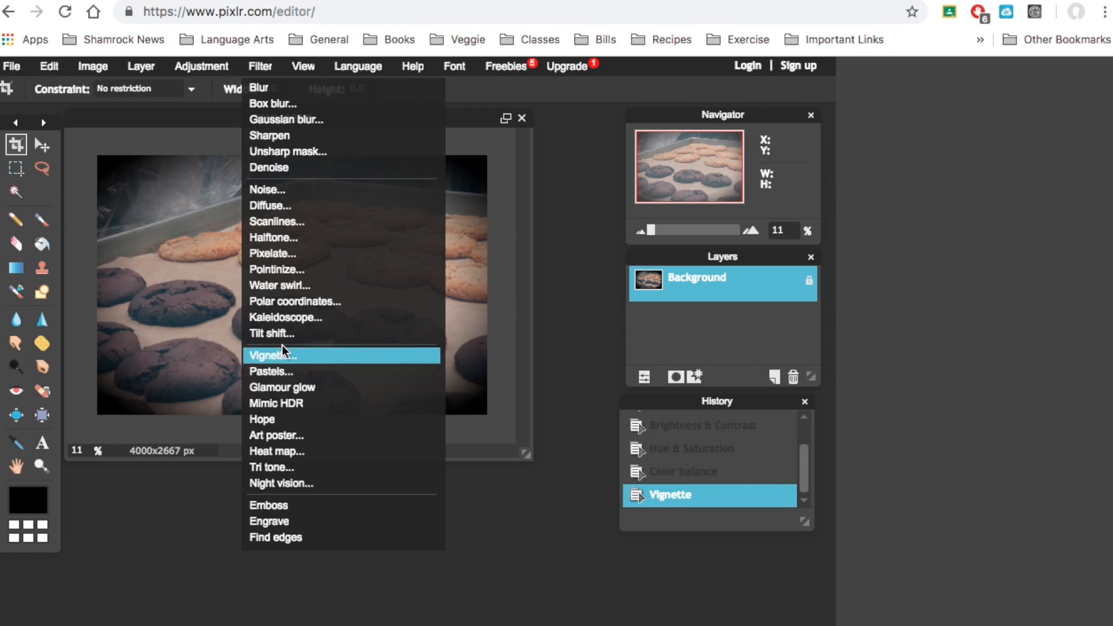
{"action": "left_click", "coordinate": [286, 318]}
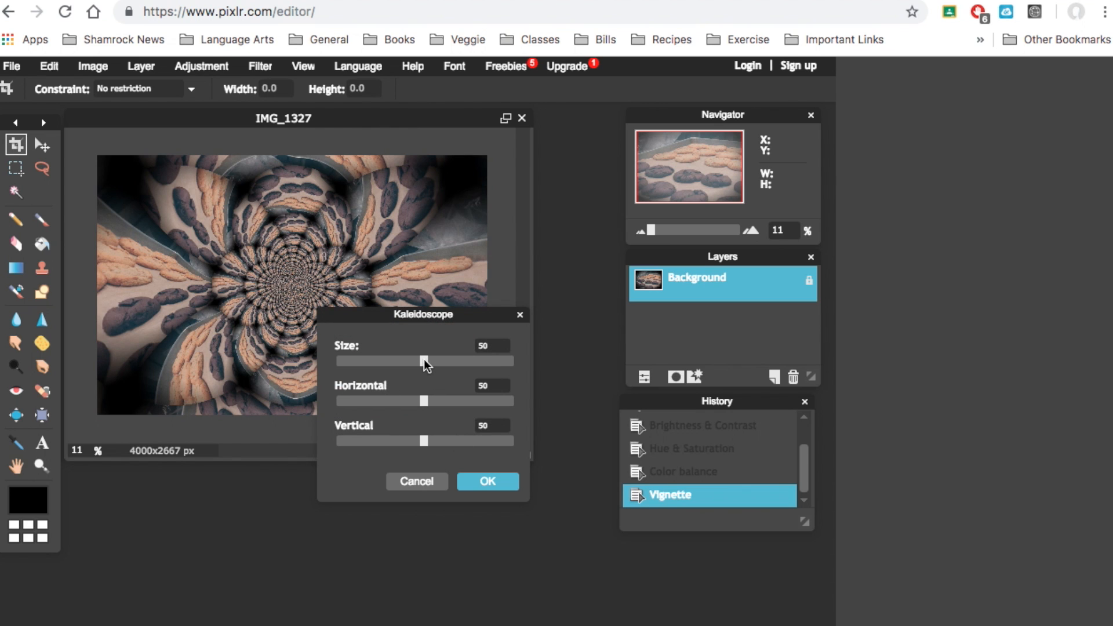
{"action": "left_click", "coordinate": [415, 483]}
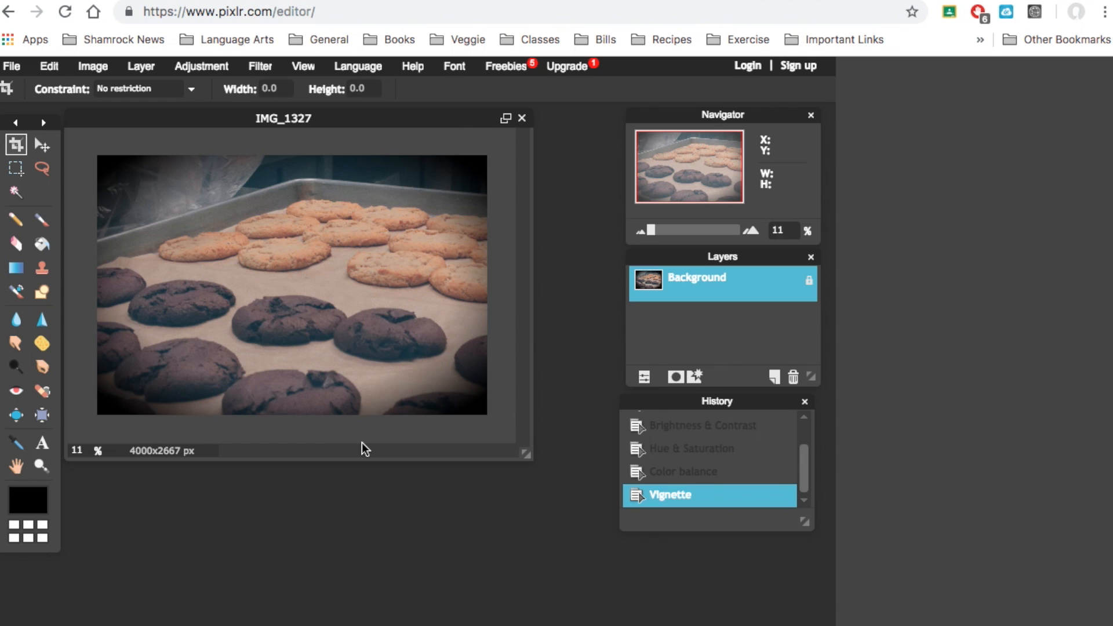
{"action": "left_click", "coordinate": [111, 68]}
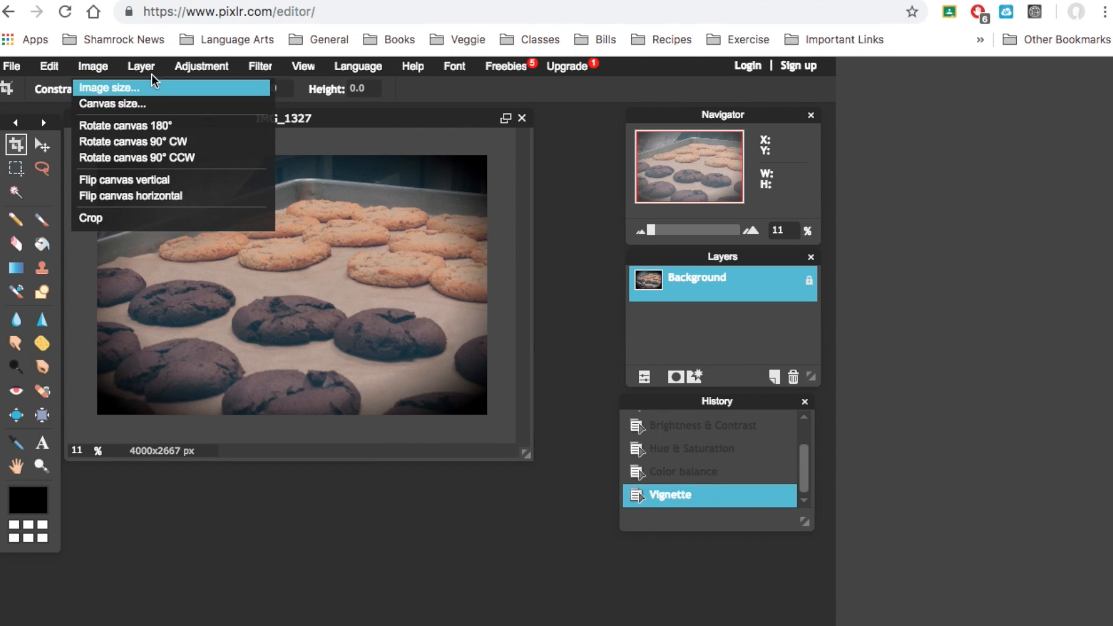
{"action": "left_click", "coordinate": [196, 66]}
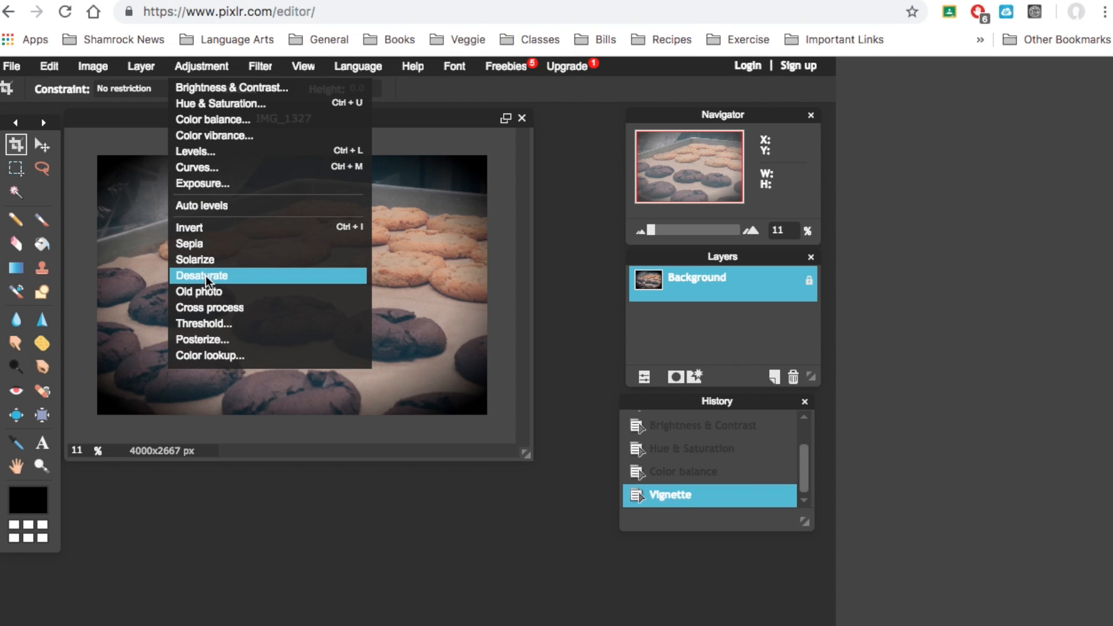
{"action": "mouse_move", "coordinate": [257, 65]}
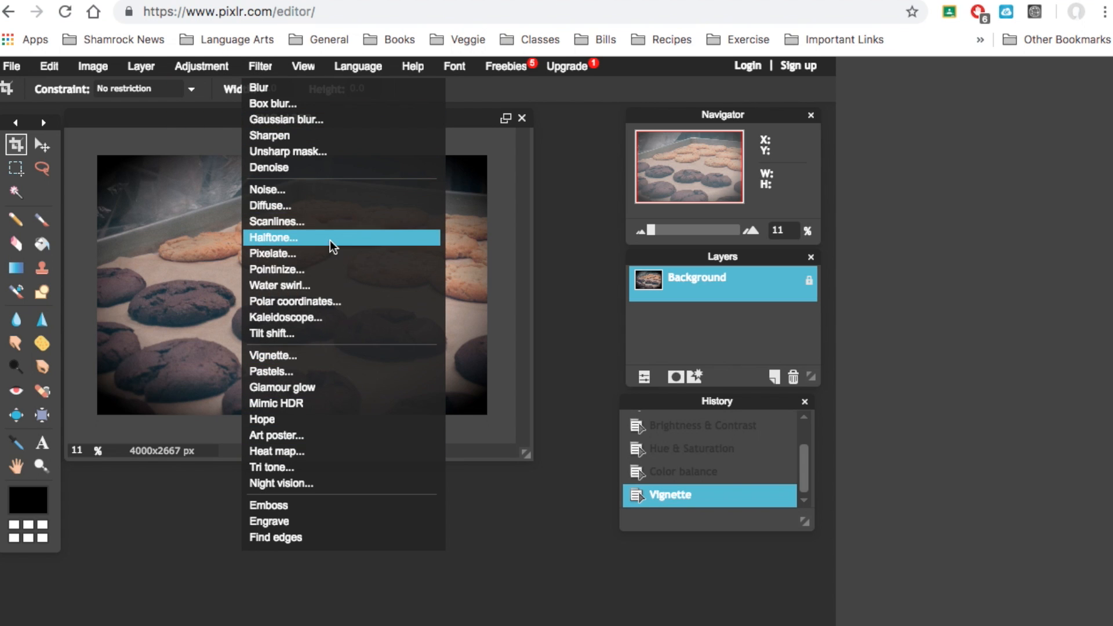
{"action": "left_click", "coordinate": [565, 253]}
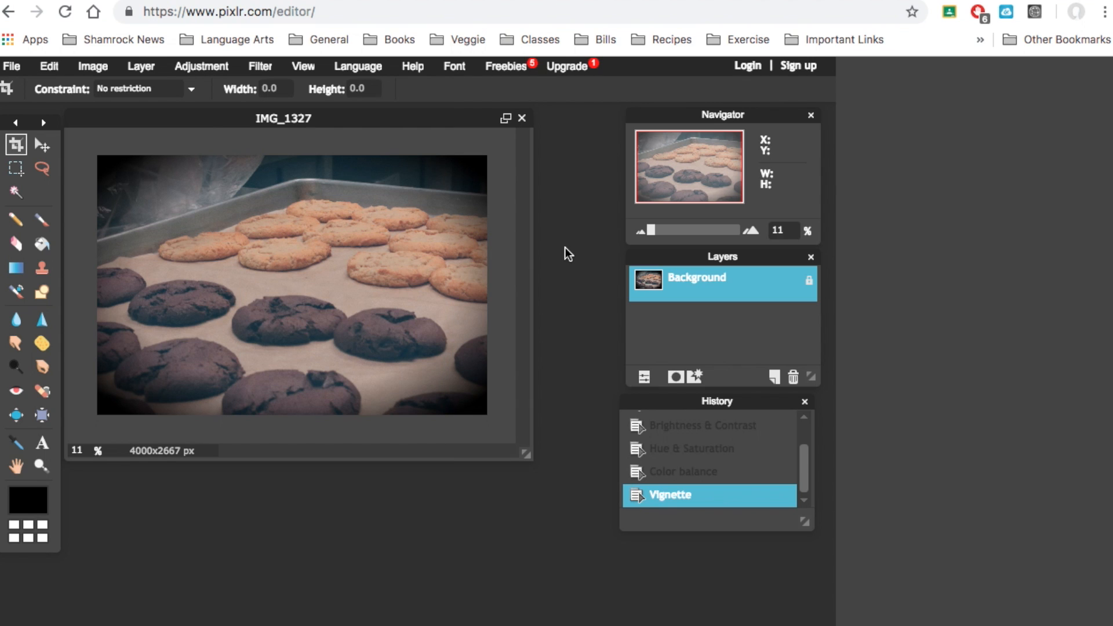